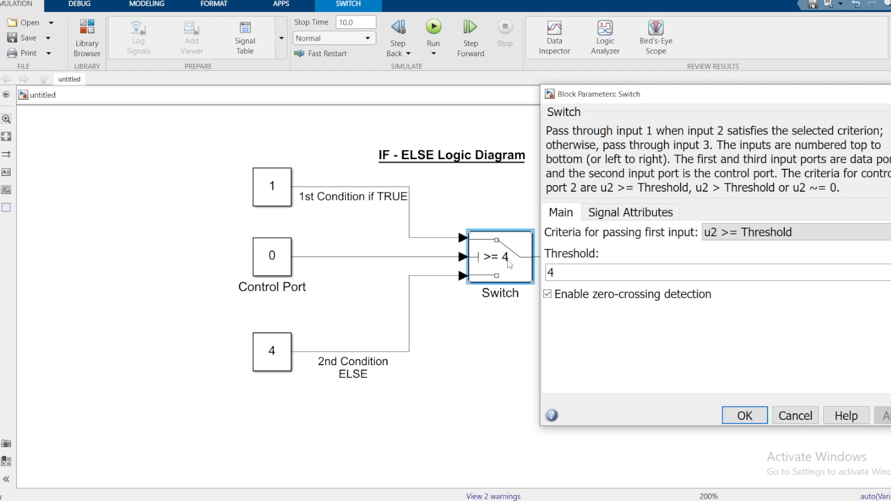
Accept the Switch block parameters with threshold 4 and set the constant feeding the ELSE condition to 2
left_click(742, 416)
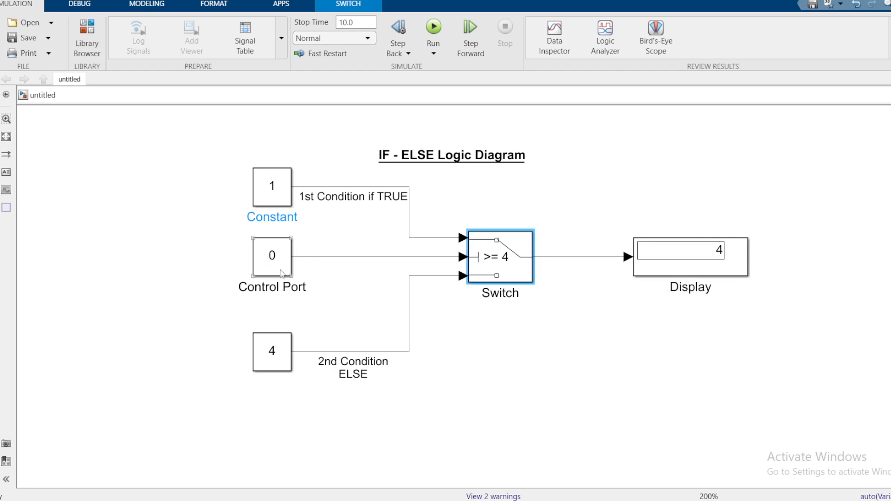
left_click(282, 351)
double_click(282, 351)
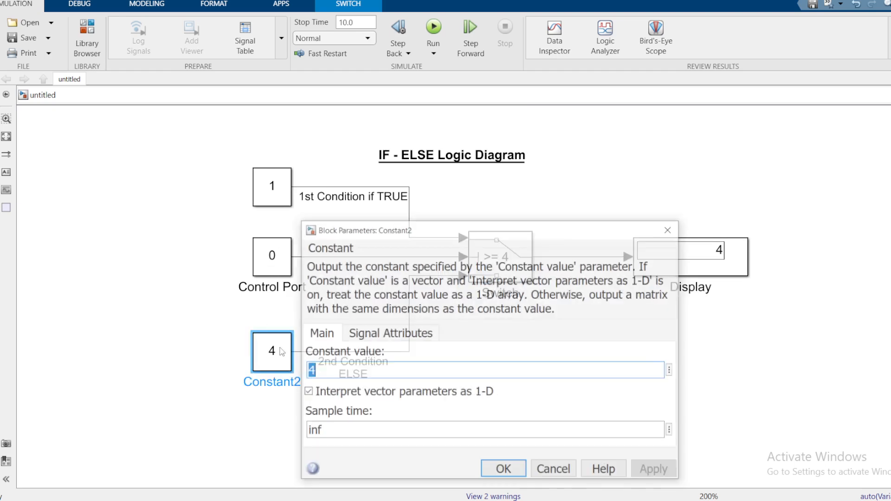
type("2")
left_click(498, 470)
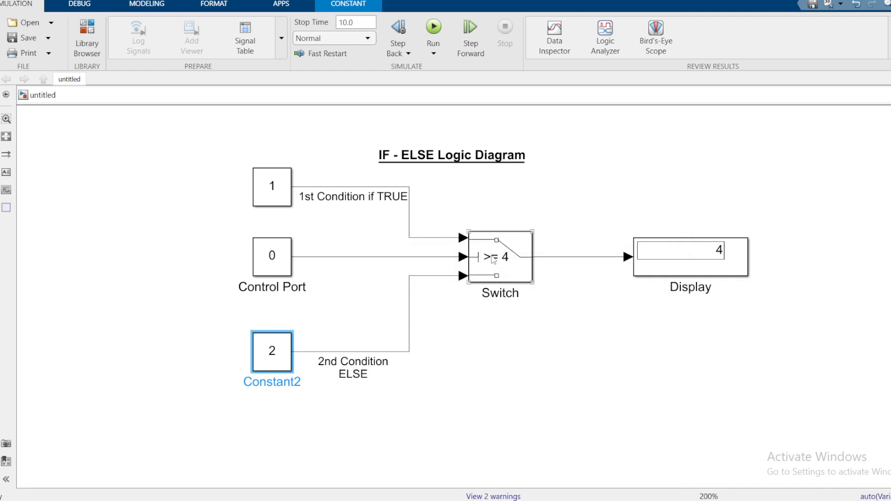
Confirm the Control Port constant at 0 and run the simulation to check the Display output
double_click(278, 255)
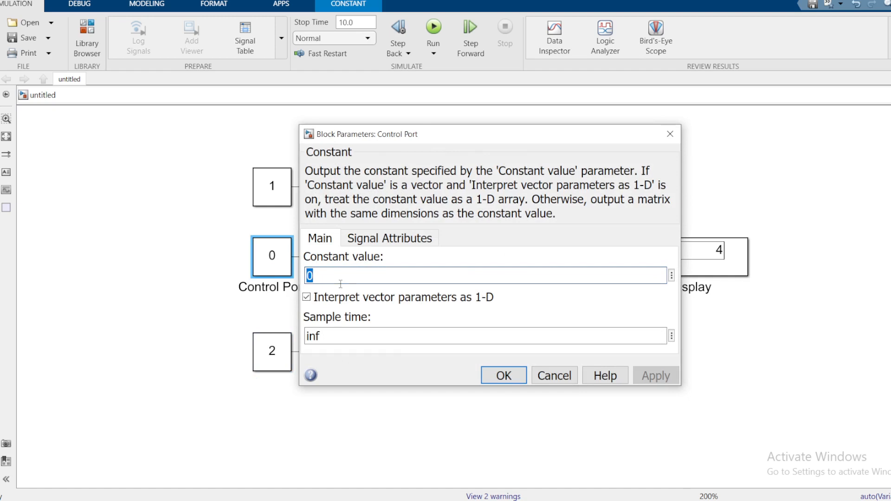
left_click(503, 375)
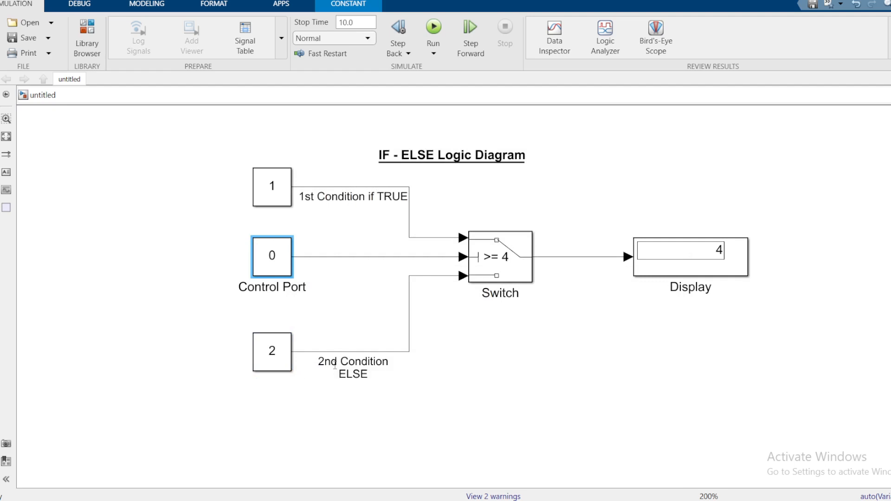
left_click(434, 29)
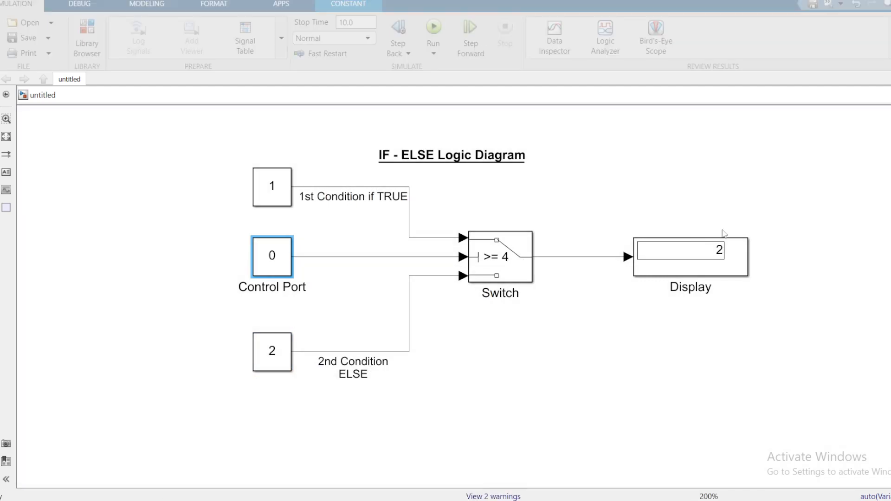
left_click(719, 258)
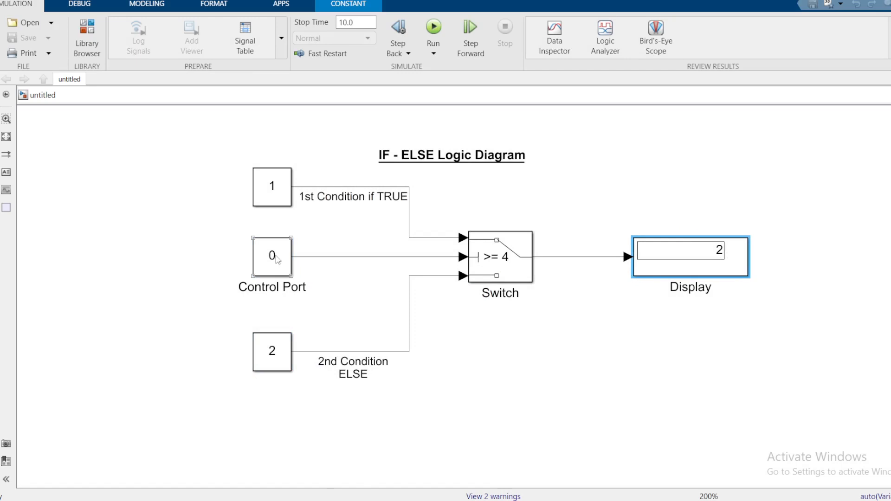
Set the Control Port constant to 5 and run the simulation again
left_click(481, 259)
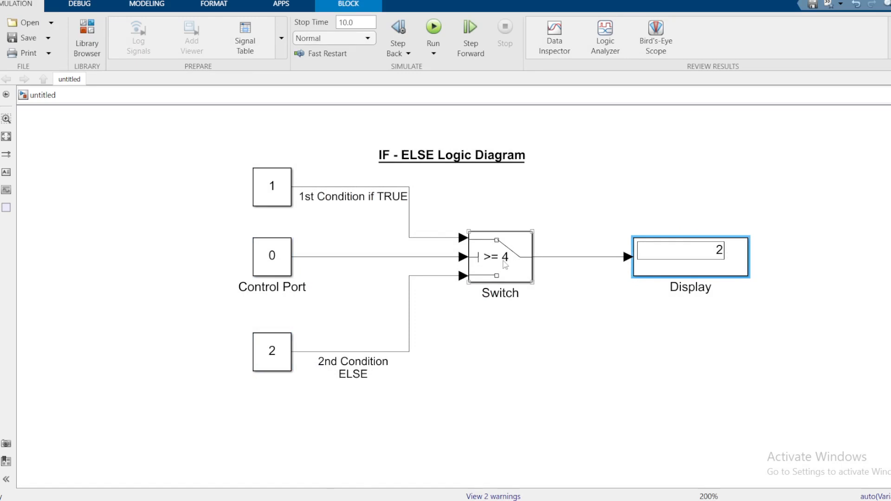
left_click(287, 270)
double_click(280, 263)
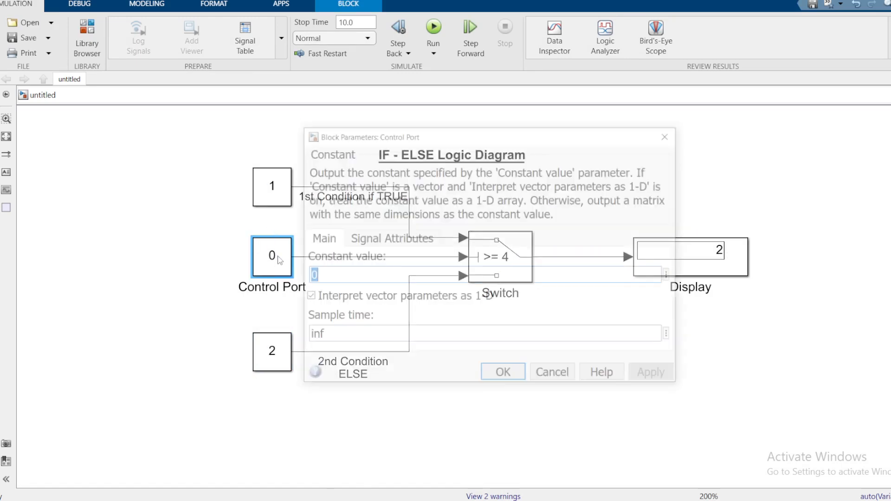
type("5")
left_click(499, 374)
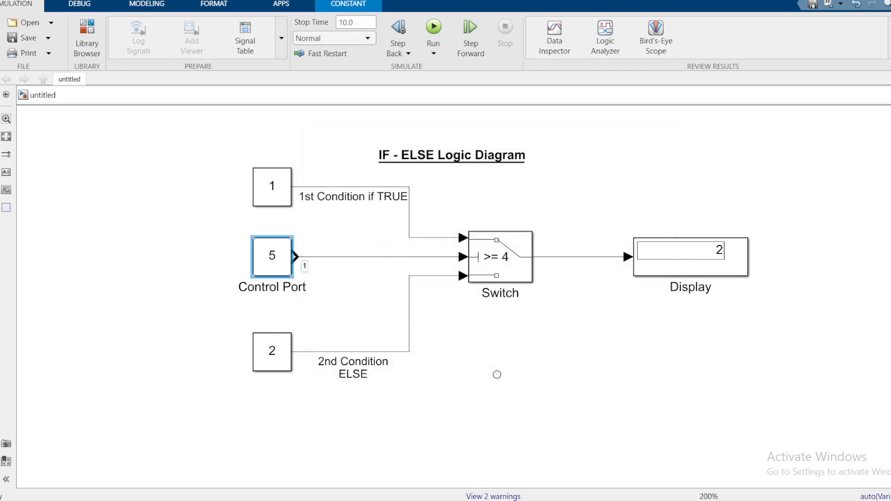
left_click(500, 266)
left_click(433, 28)
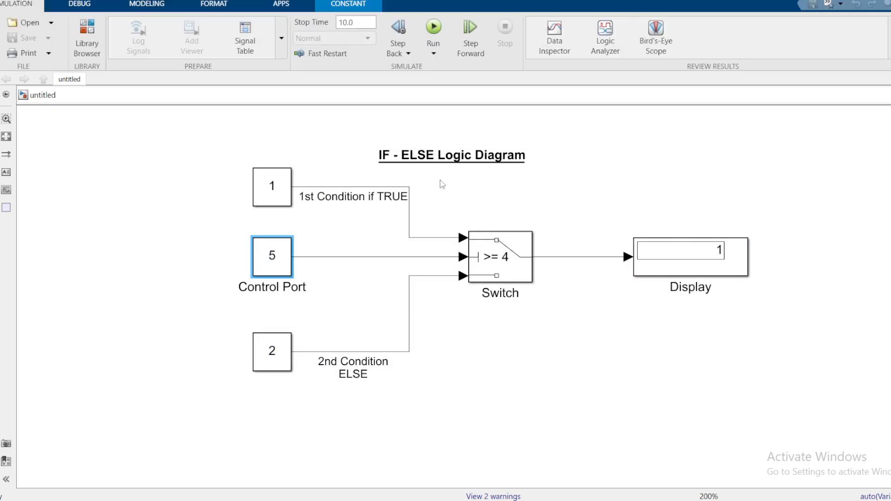
Move the diagram title higher above the model and delete all blocks, signal lines and annotations beneath it
scroll(468, 181, "down", 1)
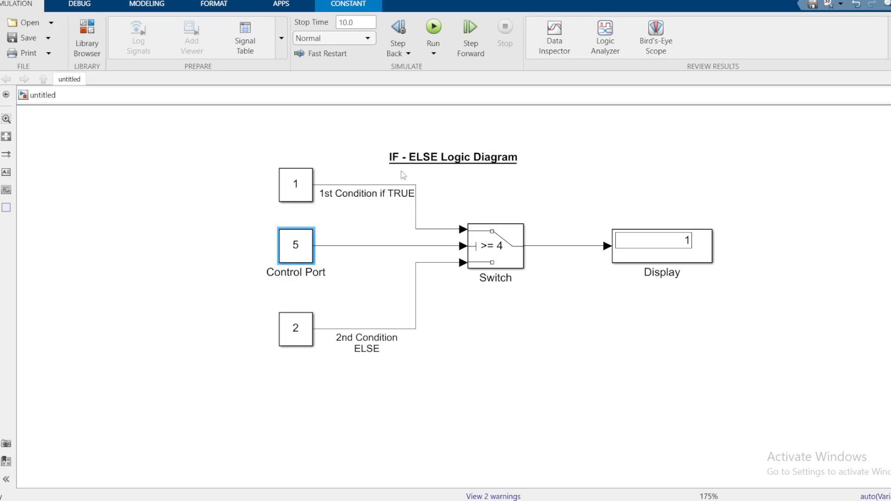
left_click(439, 163)
scroll(428, 269, "down", 1)
left_click_drag(446, 175, 447, 120)
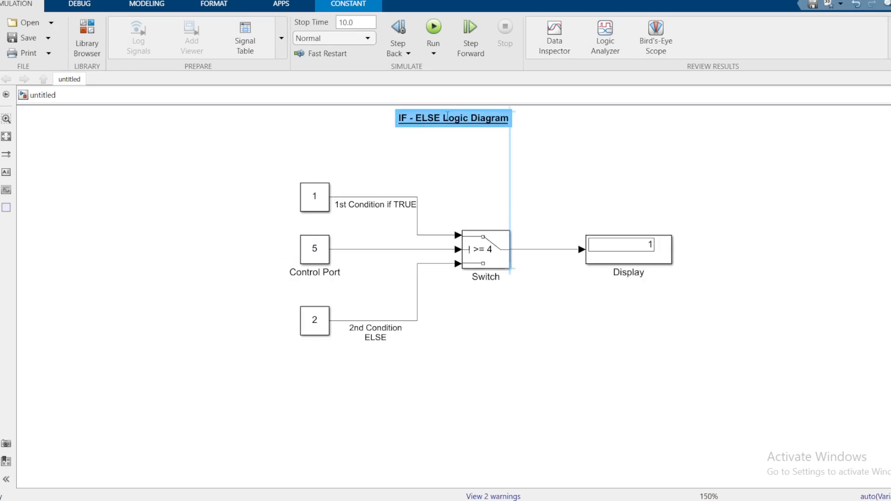
mouse_move(263, 173)
left_mouse_down()
mouse_move(515, 365)
mouse_move(752, 404)
left_mouse_up()
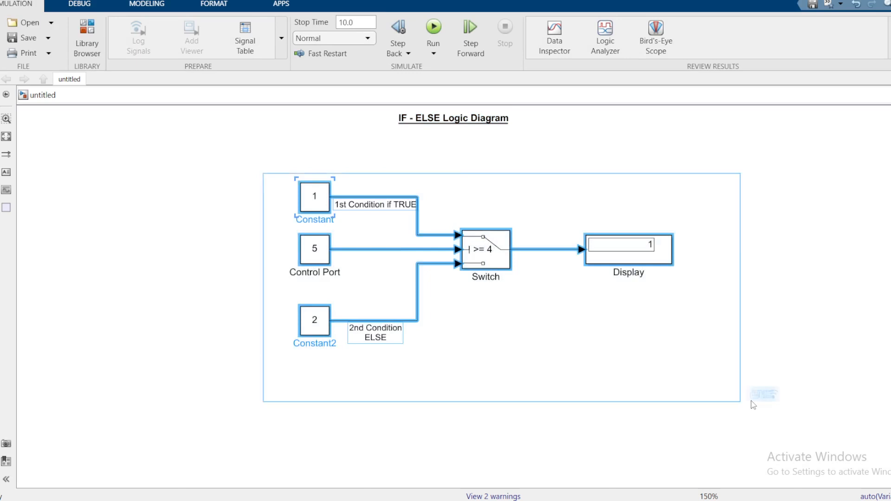
key("Delete")
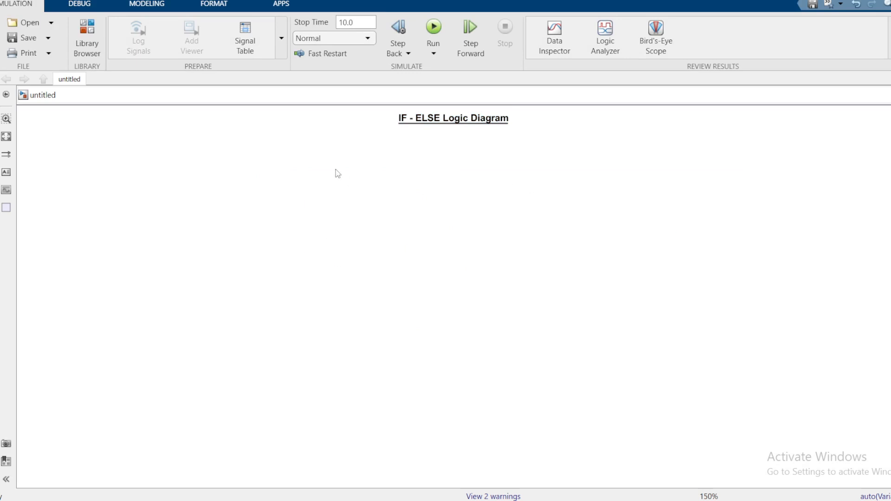
Add a Constant block from the Simulink Commonly Used Blocks library to the model, below the title
left_click(82, 39)
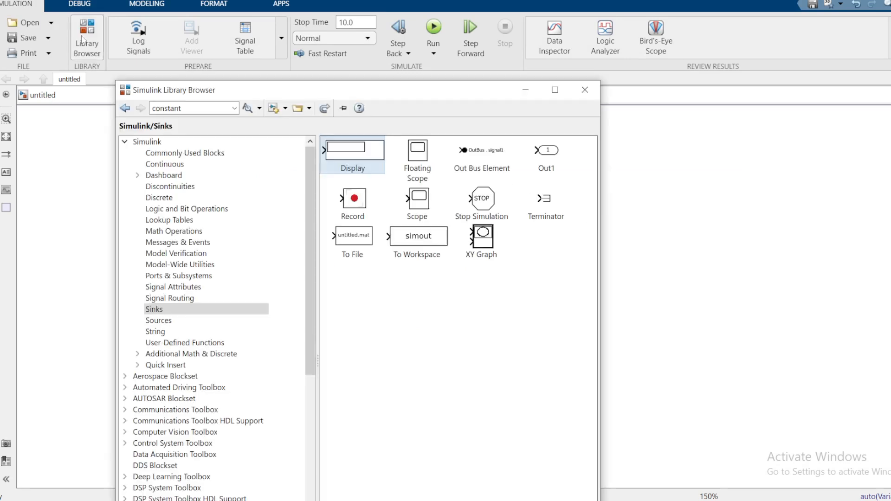
left_click(125, 142)
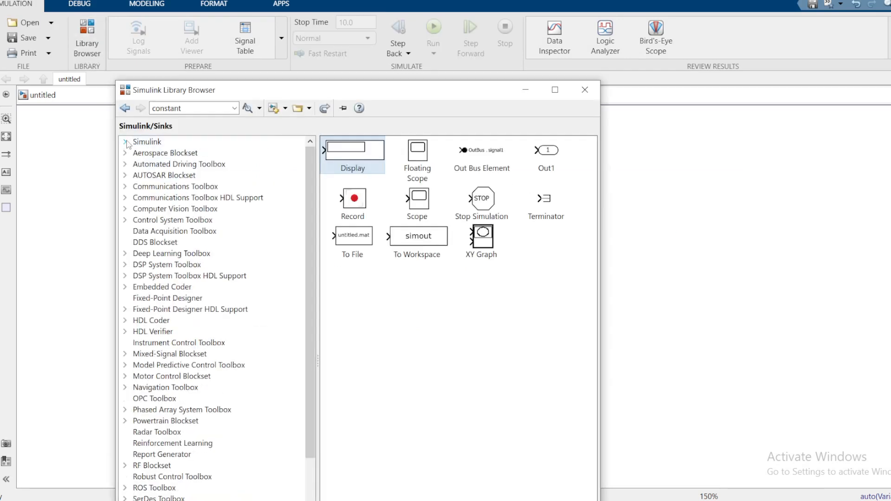
left_click(125, 142)
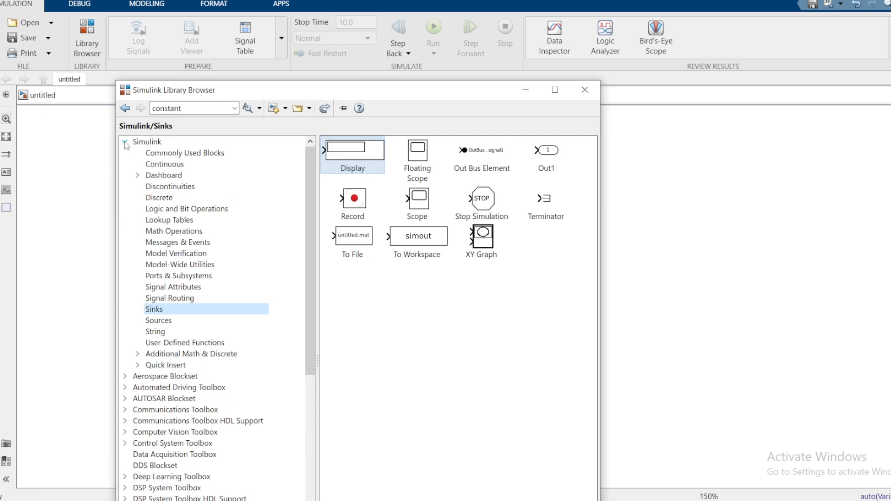
left_click(186, 153)
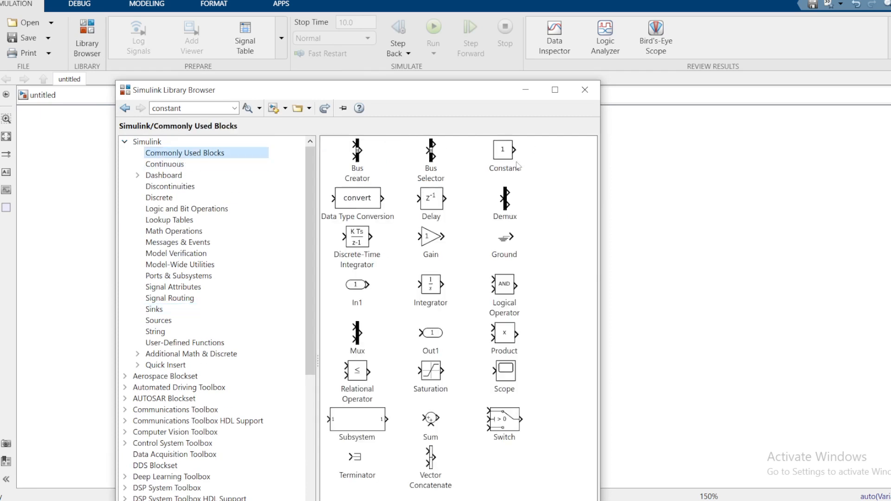
left_click_drag(449, 97, 286, 81)
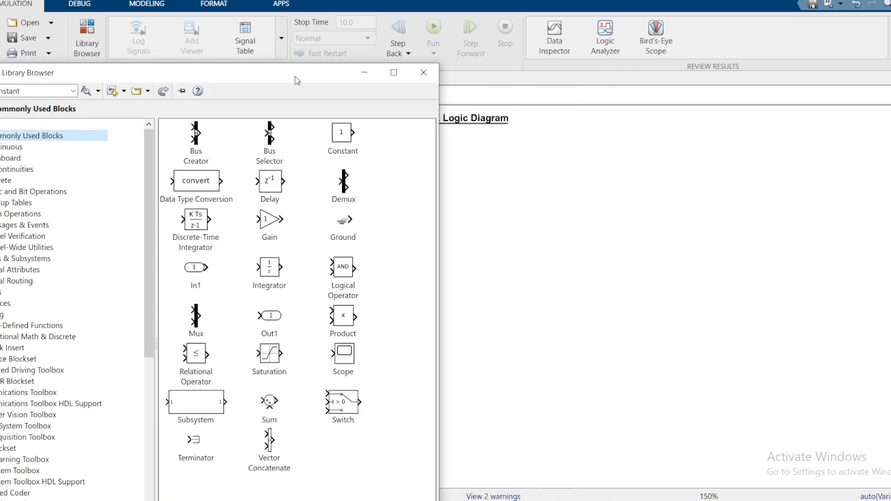
left_click_drag(340, 133, 499, 200)
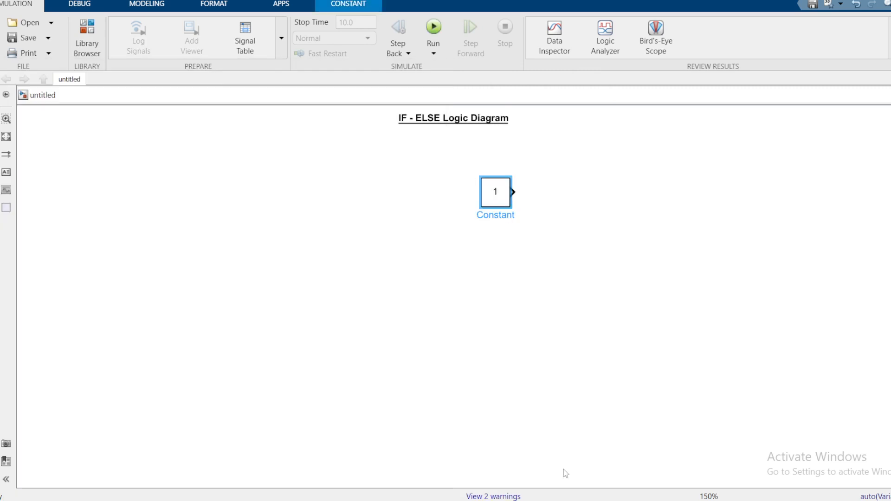
Add a Switch block from the Simulink Signal Routing library to the model
left_click(694, 453)
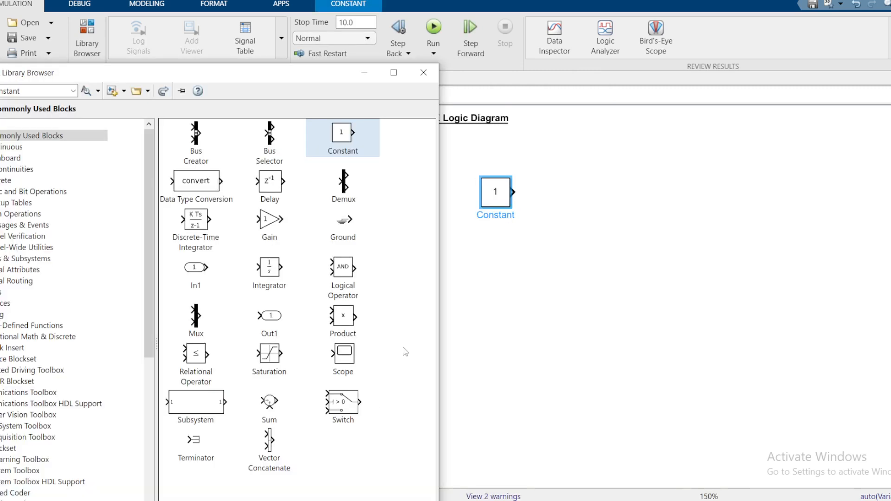
left_click_drag(176, 83, 321, 80)
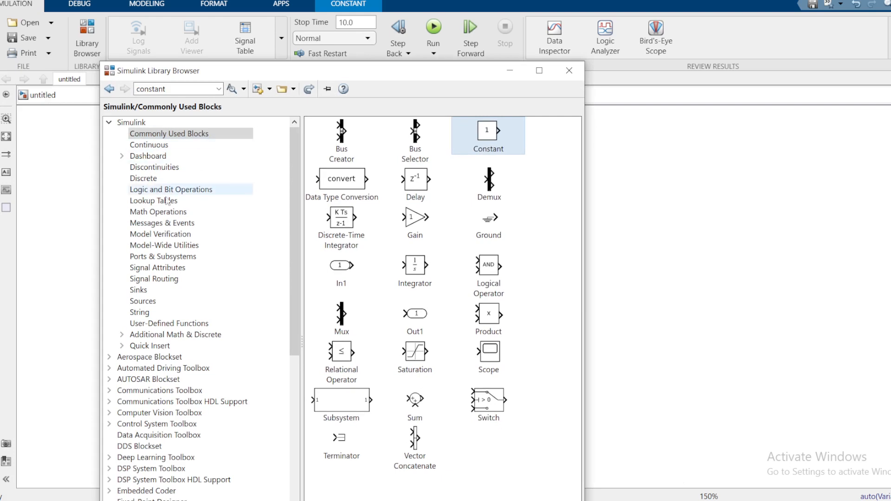
left_click(160, 281)
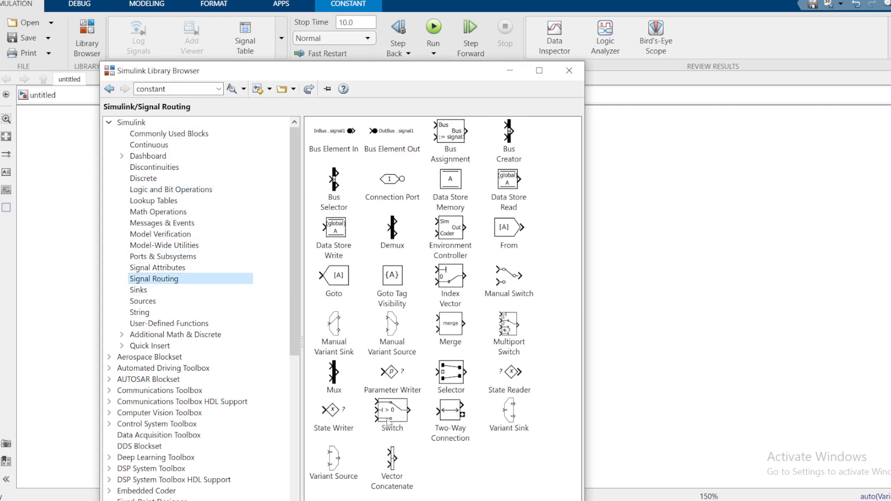
right_click(394, 415)
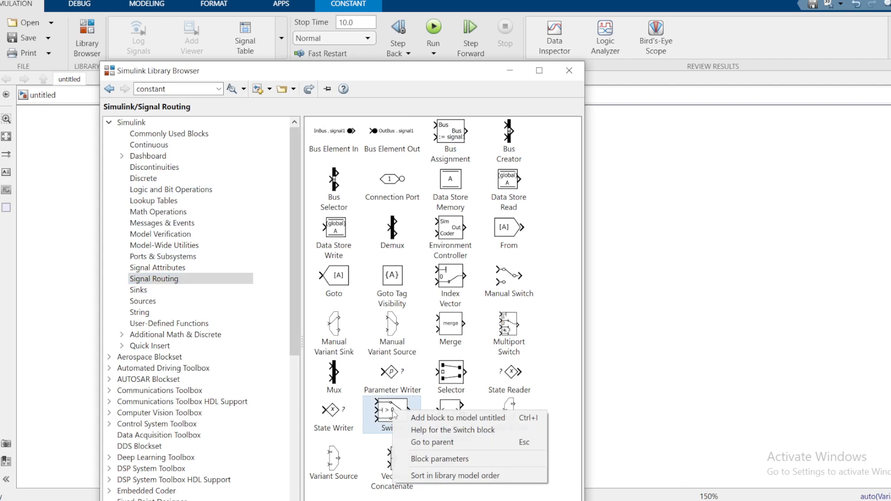
left_click(447, 418)
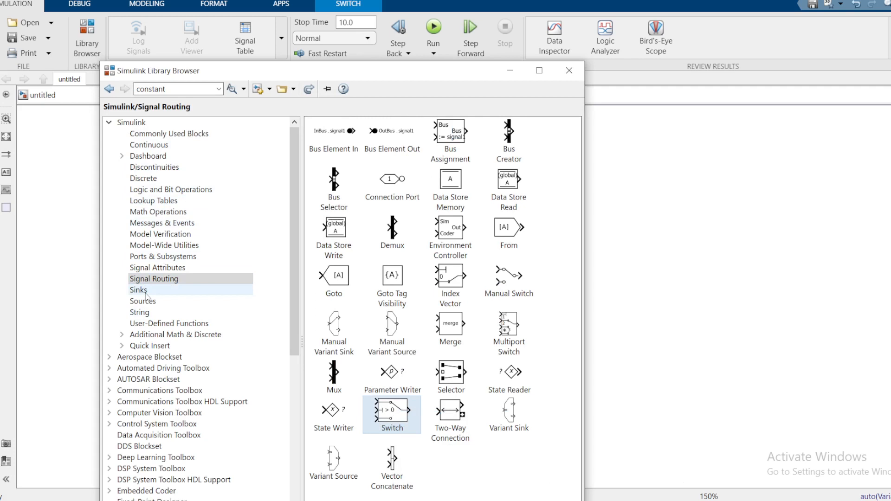
Add a Display block from the Simulink Sinks library to the model and minimize the library browser
left_click(218, 289)
right_click(355, 137)
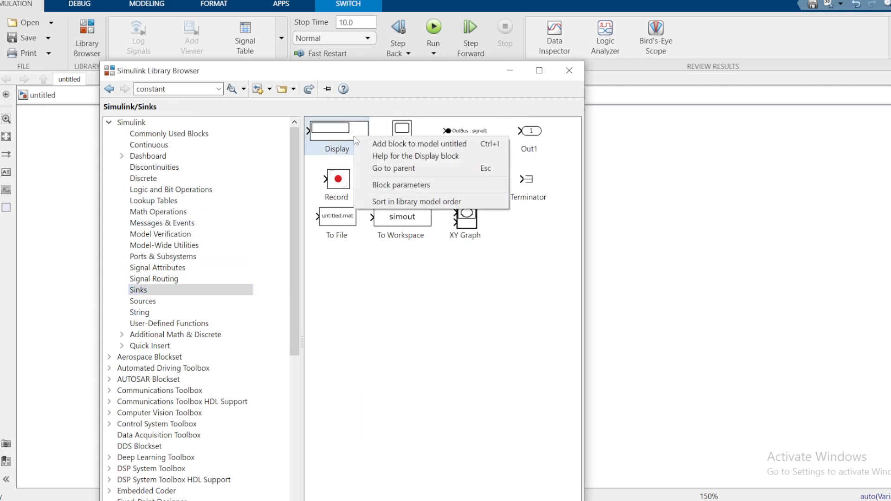
left_click(412, 147)
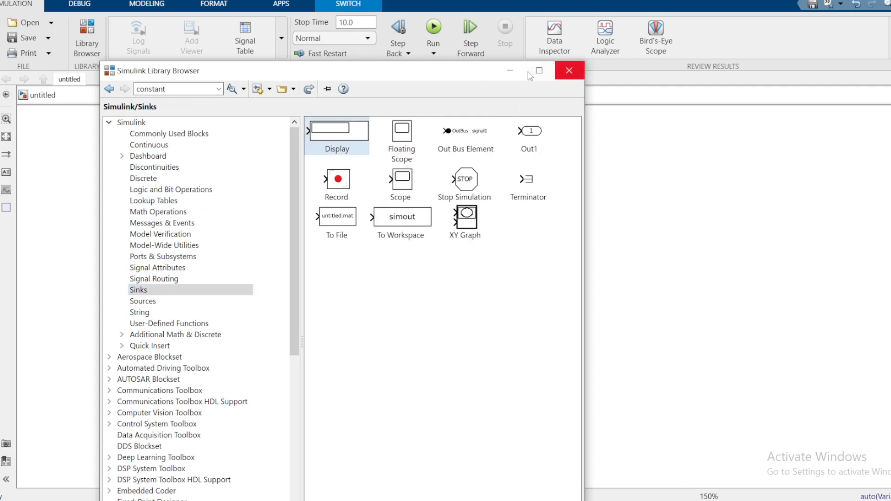
left_click(510, 70)
Arrange the blocks with Constant on the left, Switch in the middle and a narrower, taller Display on the right, in line with the Switch
left_click_drag(457, 302, 571, 259)
left_click_drag(494, 196, 299, 220)
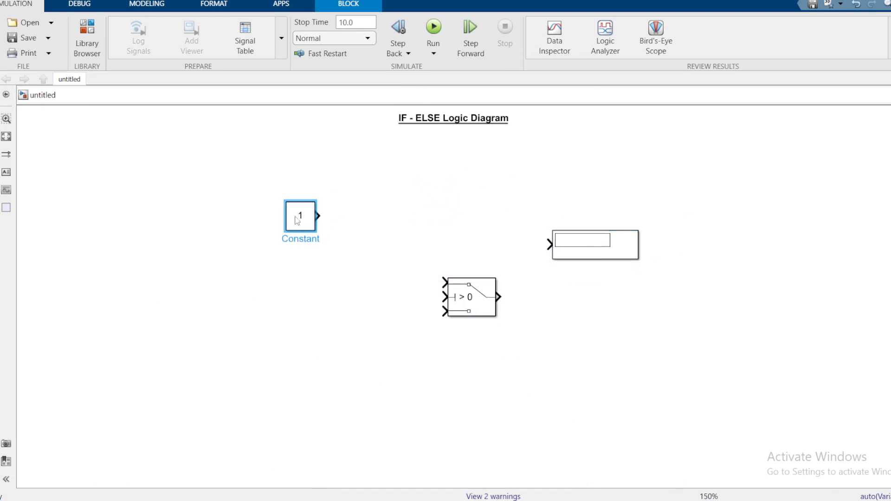
left_click_drag(620, 253, 605, 276)
left_click_drag(470, 288, 469, 249)
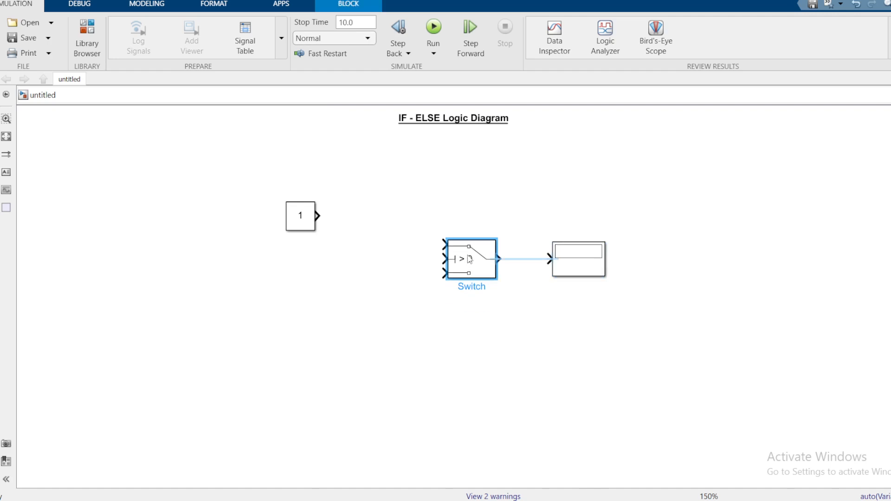
Turn on the permanent block name label for the Switch block
left_click(463, 321)
left_click(476, 267)
right_click(468, 266)
mouse_move(517, 148)
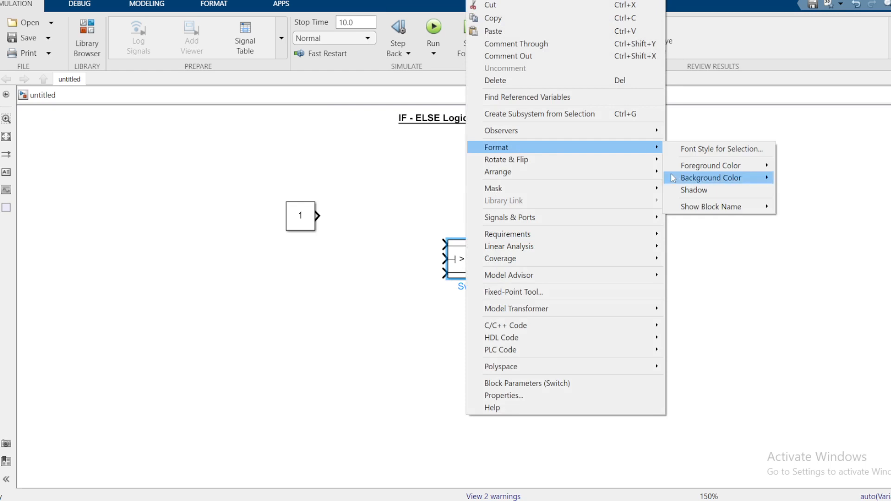
mouse_move(717, 205)
left_click(789, 219)
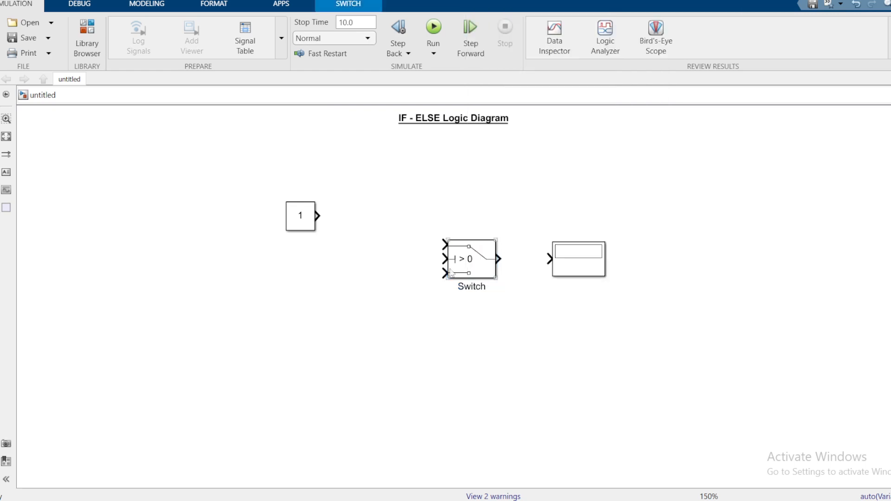
Shift the Constant block slightly down and connect the Switch output to the Display input
mouse_move(300, 217)
left_mouse_down()
mouse_move(305, 259)
mouse_move(305, 229)
left_mouse_up()
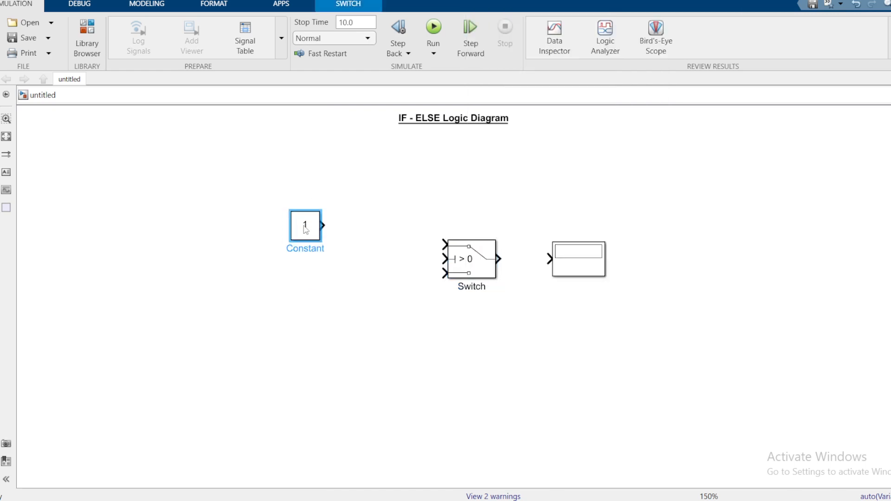
left_click_drag(499, 258, 549, 258)
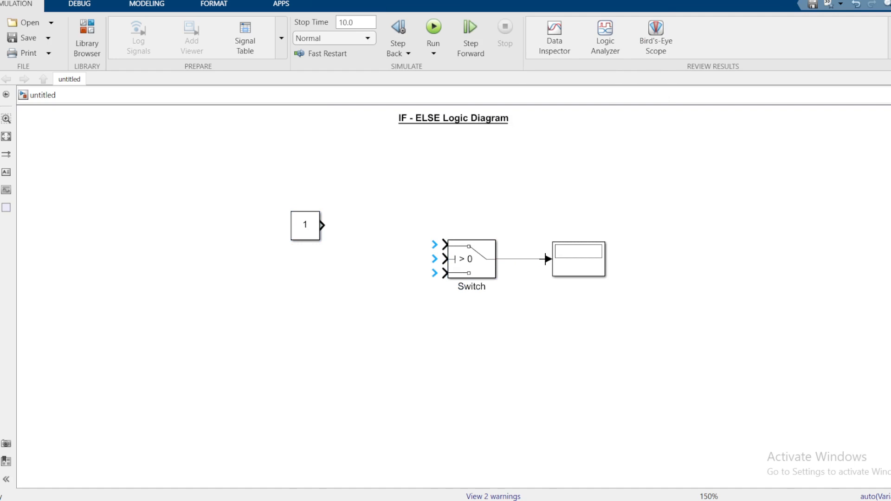
left_click(318, 234)
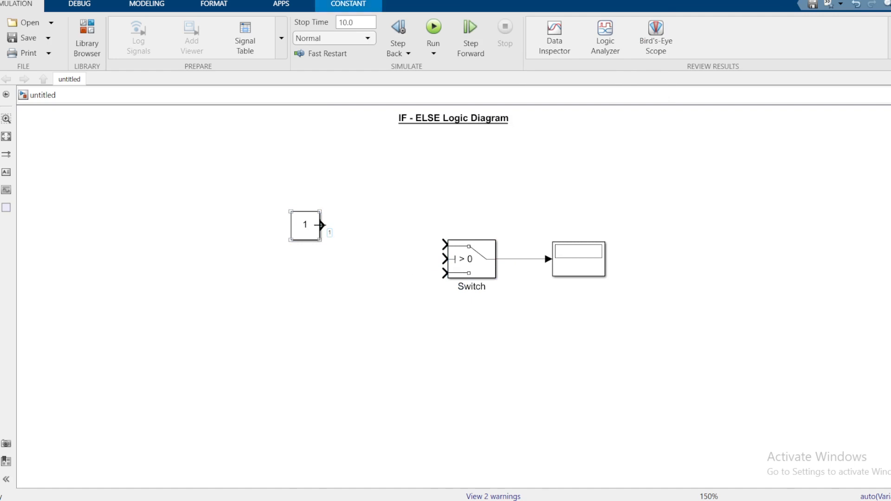
Duplicate the Constant block twice, placing both copies directly below the original in a vertical column
left_click_drag(299, 234, 299, 272)
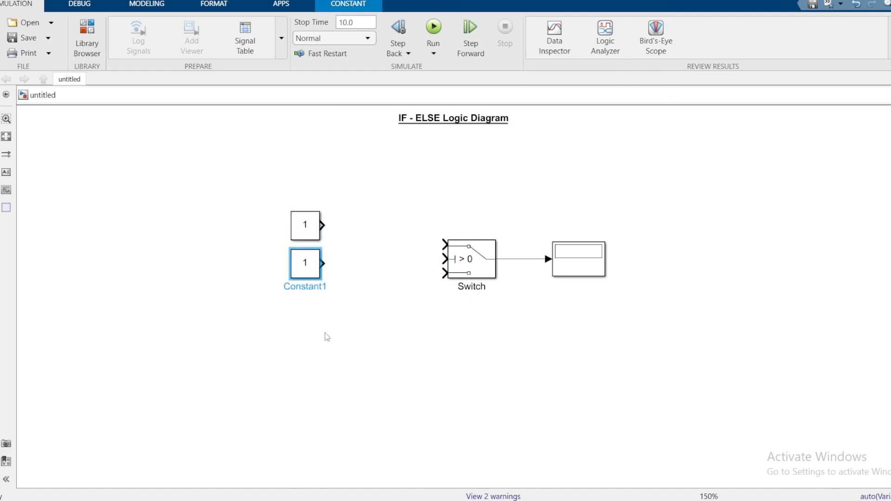
left_click(325, 333)
right_click(325, 332)
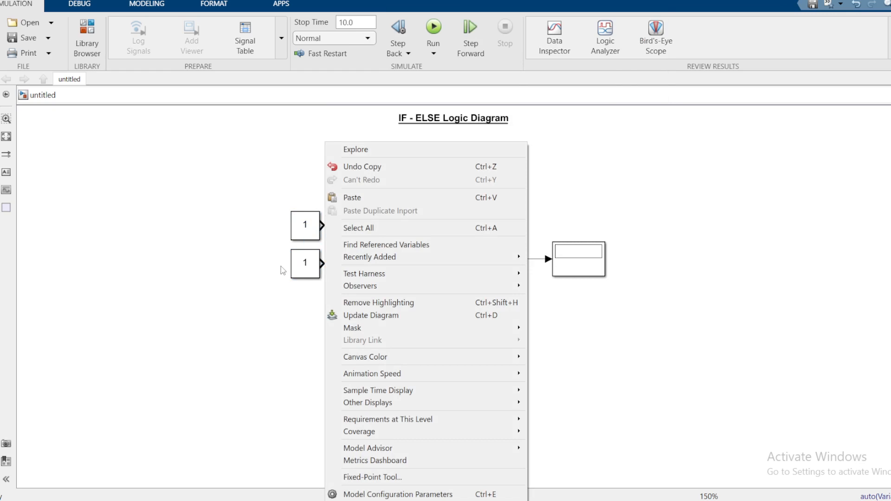
left_click_drag(299, 266, 299, 318)
left_click(347, 209)
Copy the uppermost Constant block and paste a duplicate on the empty canvas to the left of the column
left_click(311, 228)
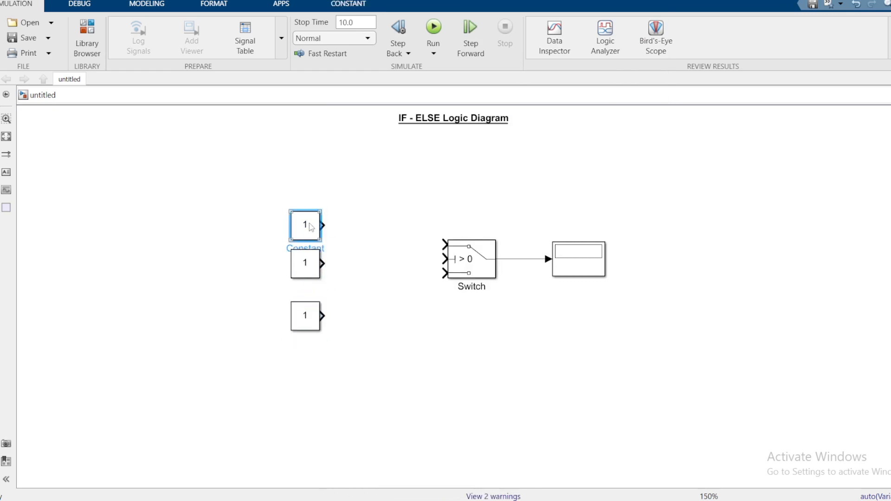
right_click(311, 228)
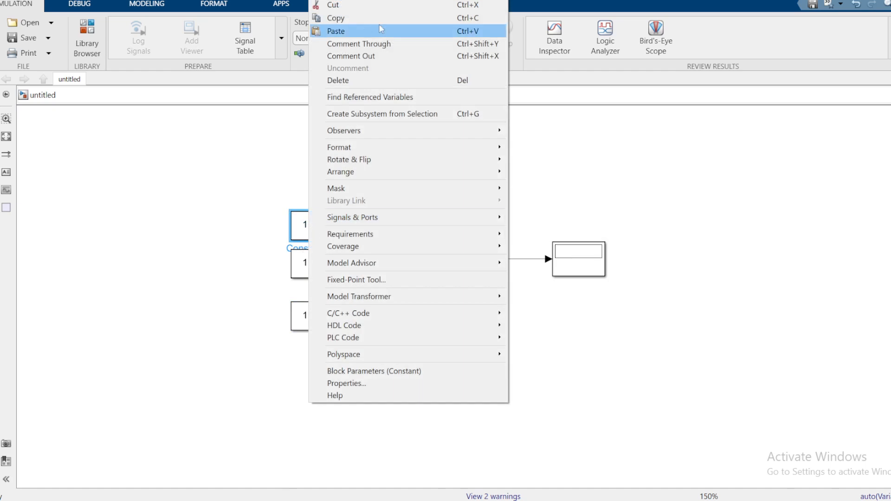
left_click(335, 17)
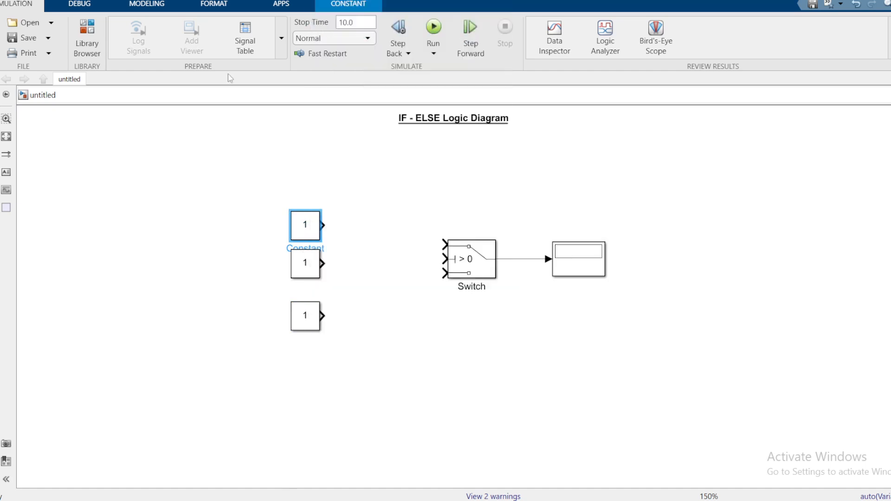
right_click(172, 216)
left_click(176, 216)
left_click(180, 217)
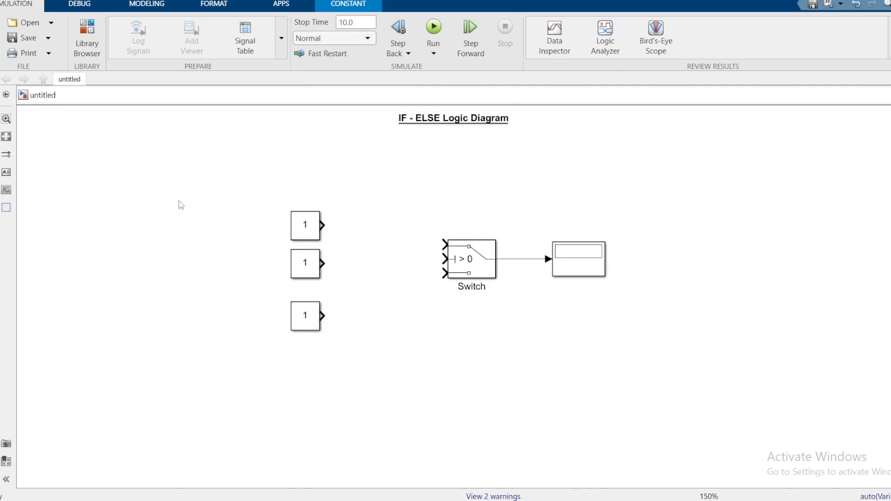
right_click(181, 204)
left_click(223, 34)
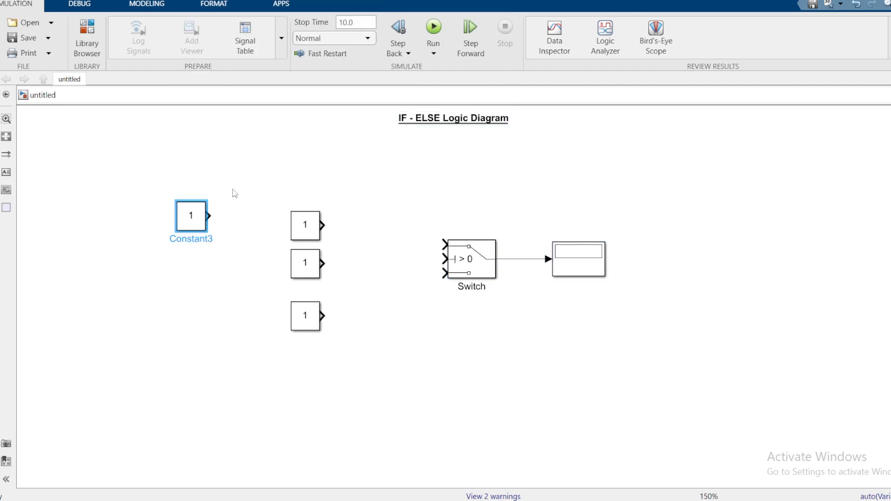
Delete the extra Constant block pasted to the left of the column
left_click(221, 220)
left_click(201, 220)
key("Delete")
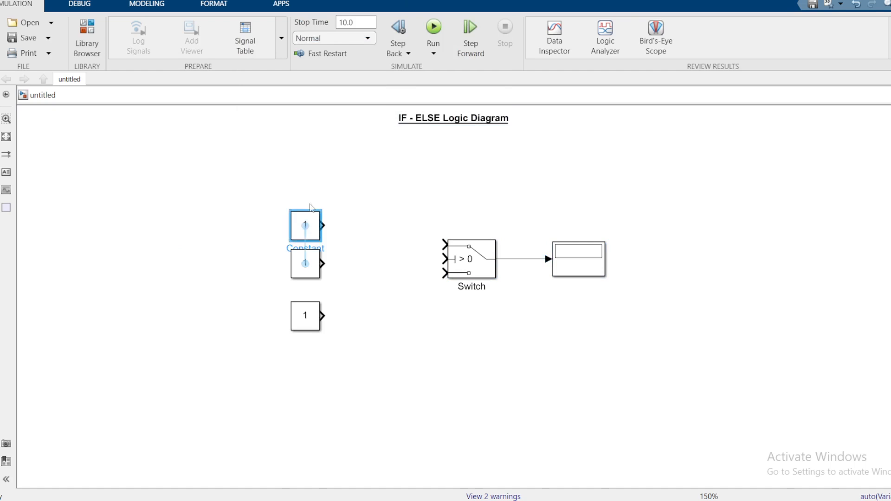
Spread the three Constant blocks apart vertically so they are about evenly spaced in the column
left_click_drag(309, 219, 308, 196)
left_click_drag(302, 311, 302, 334)
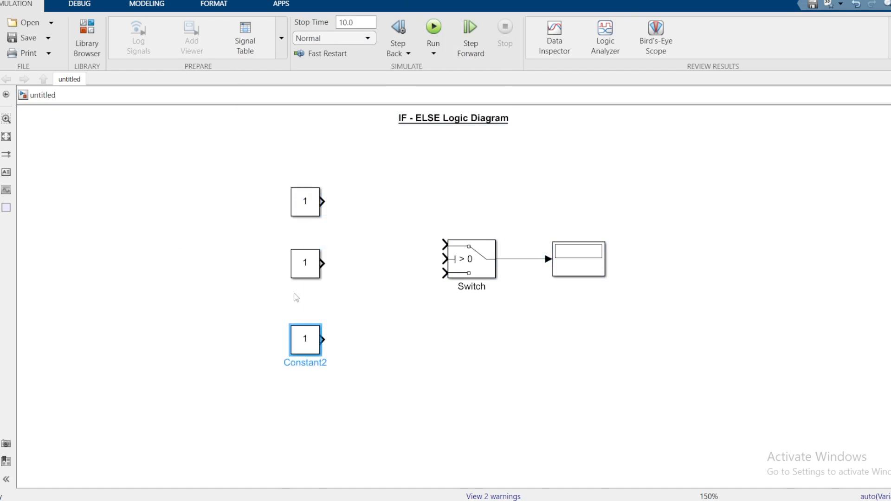
left_click_drag(304, 269, 305, 275)
left_click(408, 310)
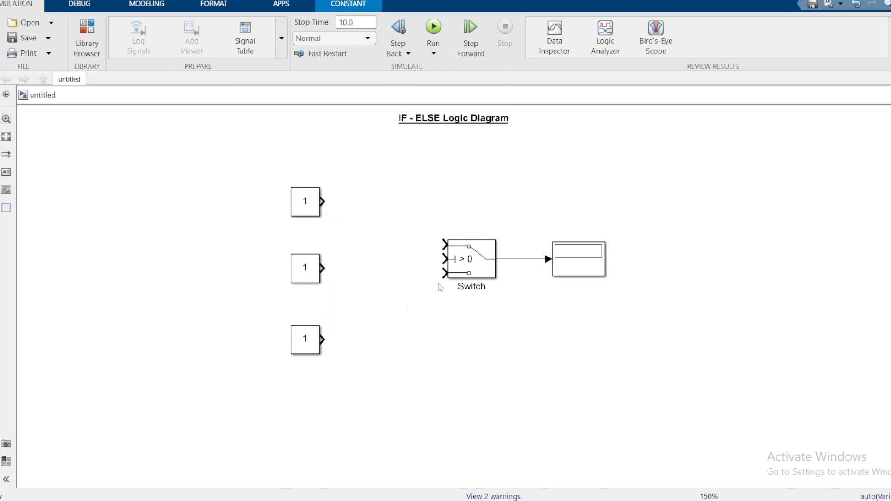
Enlarge the Switch block toward its lower left and move the Display down in line with the Switch output
left_click_drag(447, 279, 433, 316)
left_click_drag(586, 277, 579, 293)
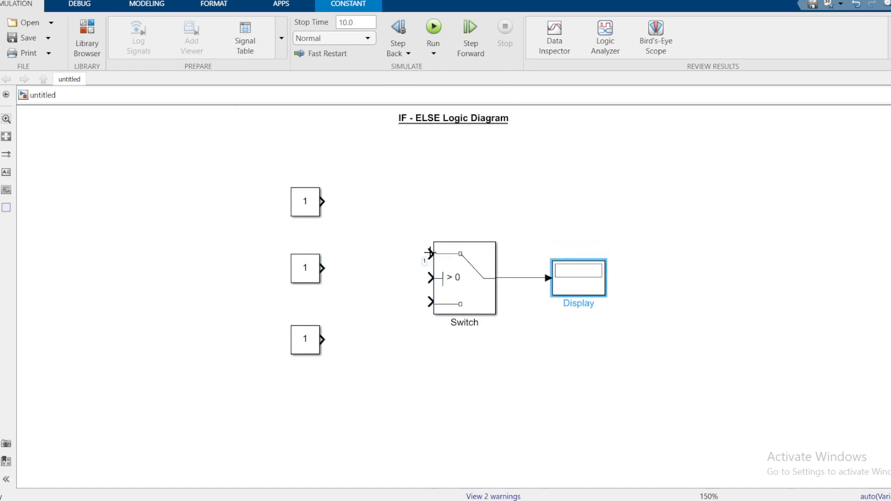
Connect the three Constant blocks from top to bottom to the Switch's first, second and third inputs, placing them in a column farther left
mouse_move(430, 253)
left_mouse_down()
mouse_move(368, 199)
mouse_move(229, 193)
mouse_move(234, 200)
left_mouse_up()
left_click(310, 206)
left_click(312, 278)
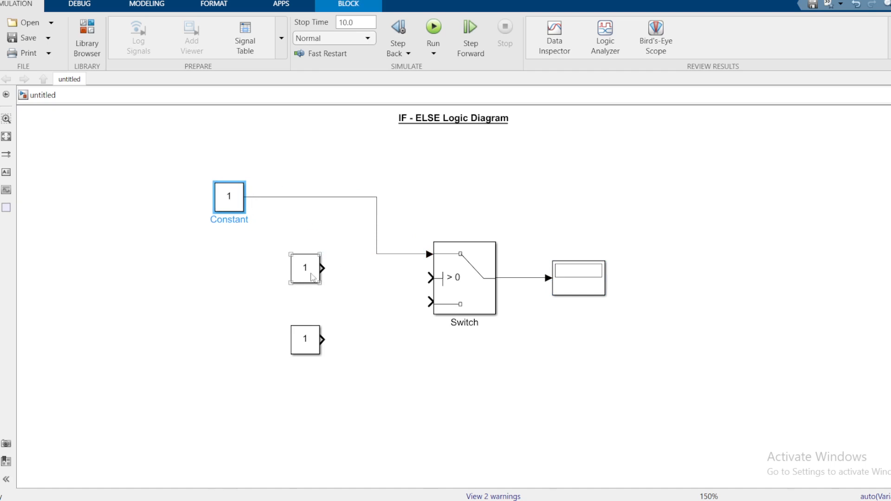
left_click_drag(312, 277, 427, 279)
left_click_drag(234, 271, 233, 284)
left_click(222, 286)
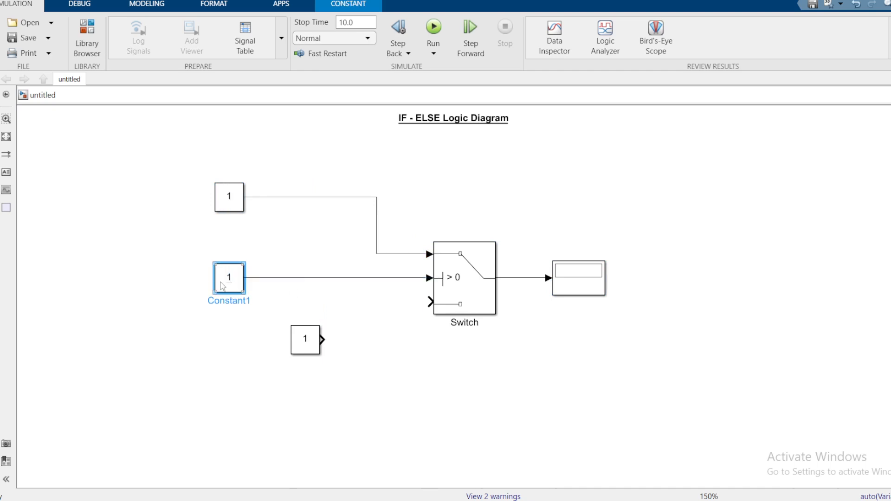
left_click(363, 342)
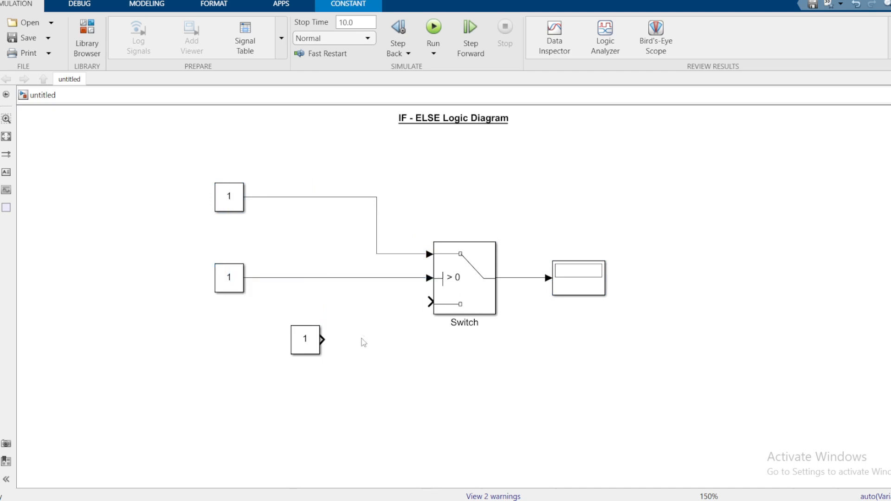
mouse_move(305, 345)
left_mouse_down()
mouse_move(230, 353)
mouse_move(229, 362)
mouse_move(306, 357)
mouse_move(429, 301)
left_mouse_up()
Label the signal line from the middle Constant to the Switch "Condition"
double_click(308, 279)
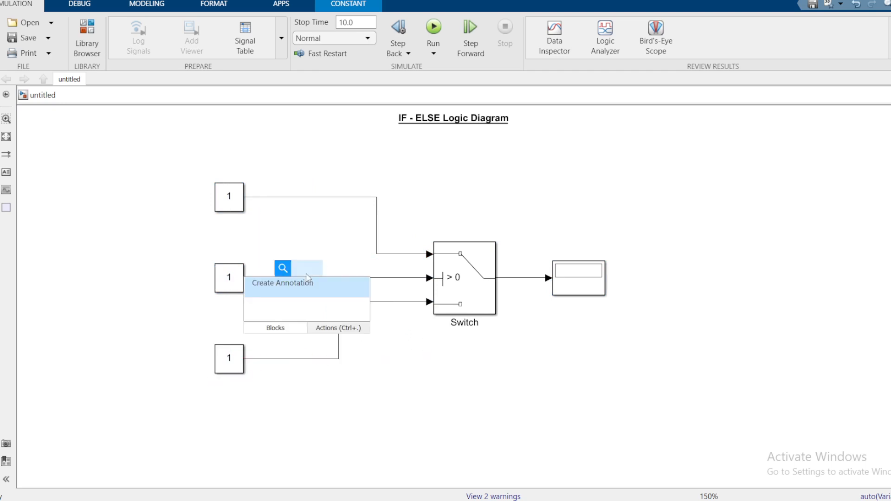
left_click(364, 264)
double_click(320, 277)
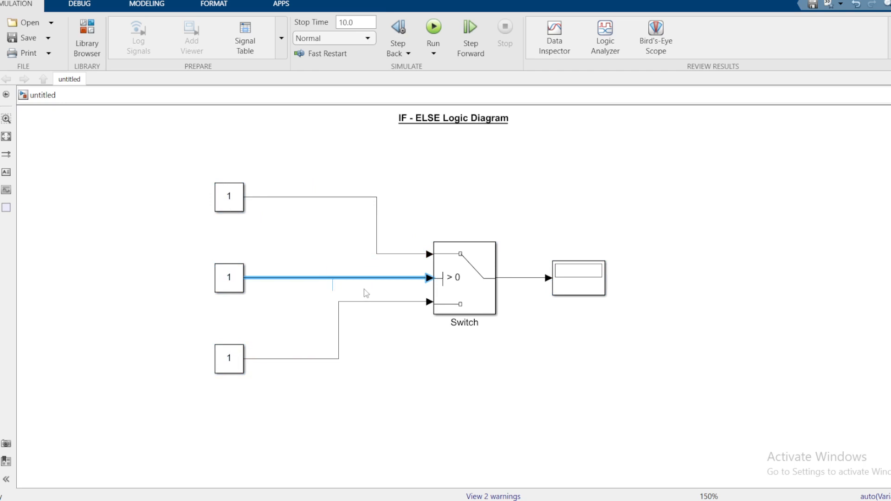
type("Condition")
left_click(307, 195)
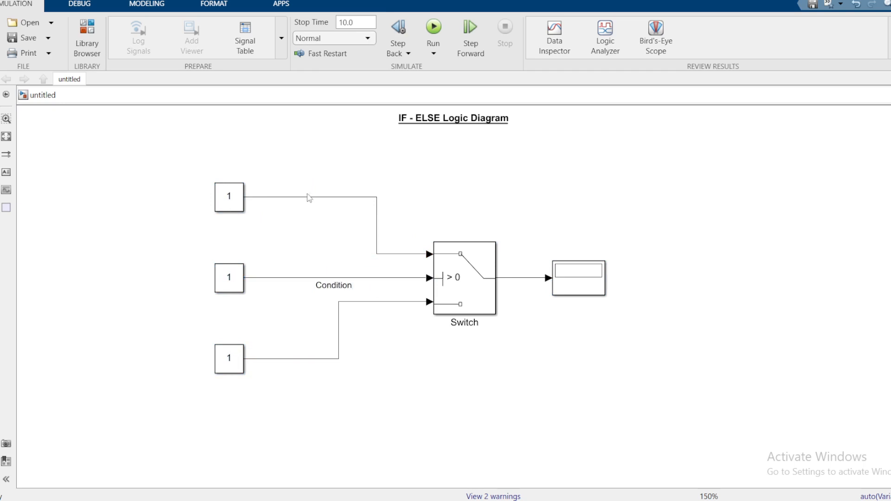
Label the signal line from the top Constant to the Switch "IF 1st Action"
left_click(297, 199)
double_click(312, 204)
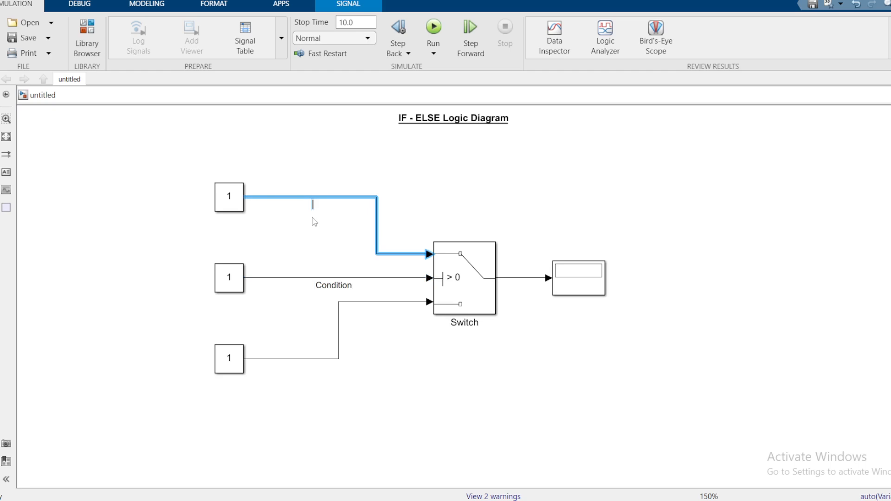
type("IF ")
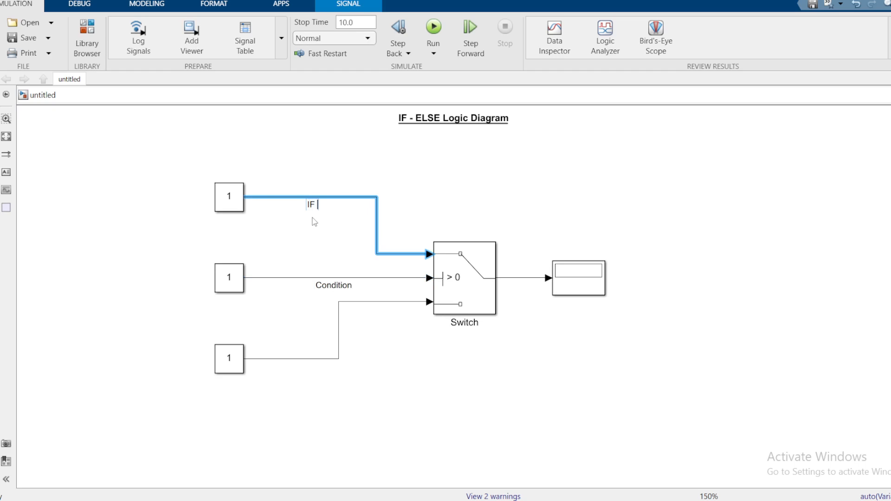
type("1st")
type("Action")
left_click(359, 393)
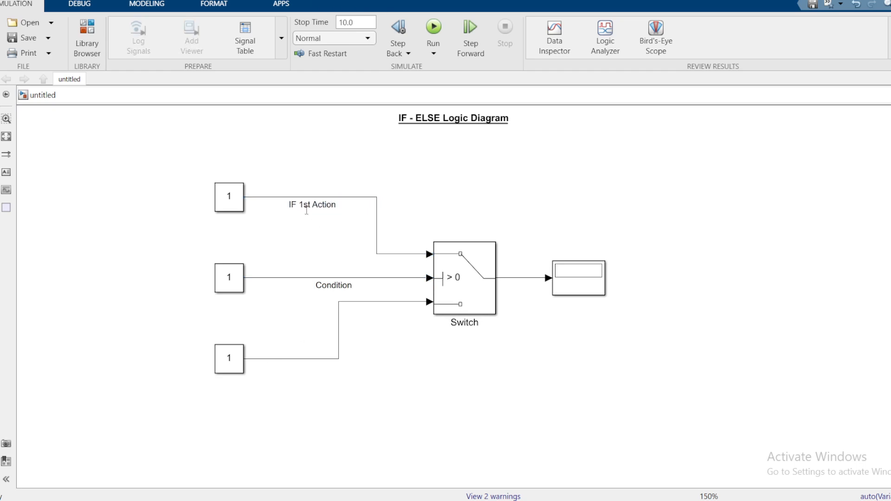
Label the signal line from the bottom Constant to the Switch "ELSE Action"
double_click(284, 359)
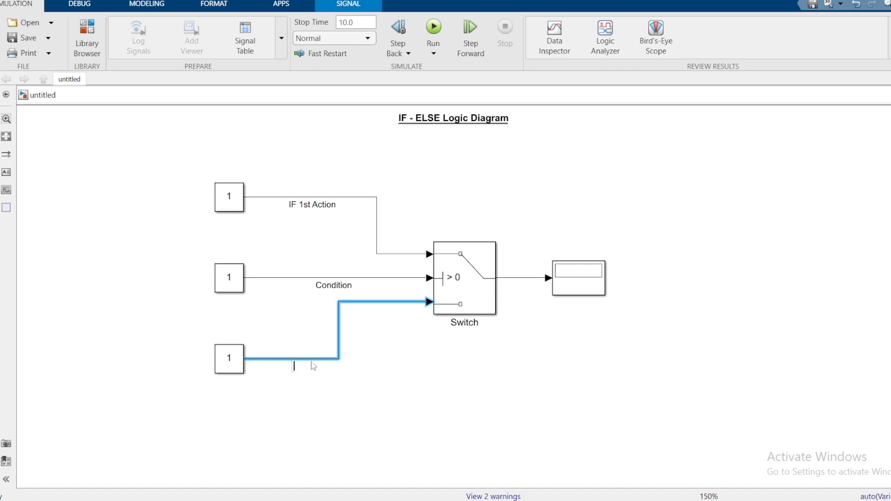
type("ELSE")
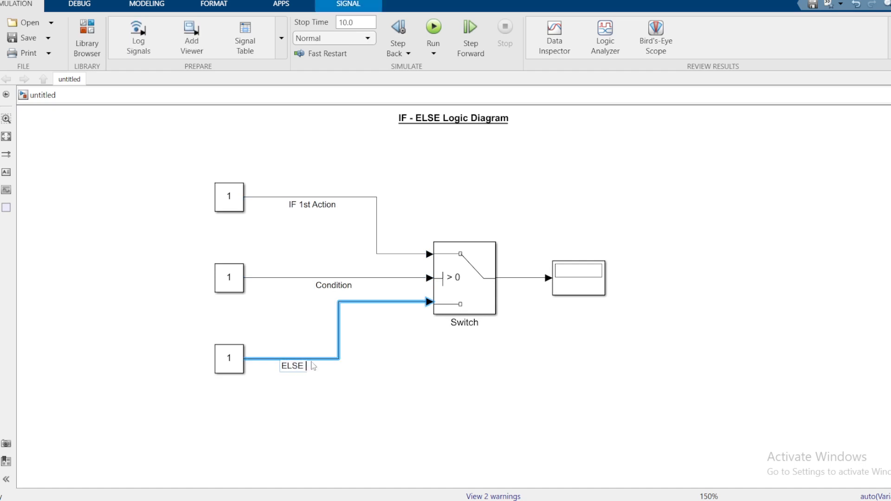
type(" 2nd")
key("BackSpace")
key("BackSpace")
key("BackSpace")
key("BackSpace")
type("Actio")
left_click(444, 345)
Set the constant value of the IF 1st Action block to 10
left_click(235, 288)
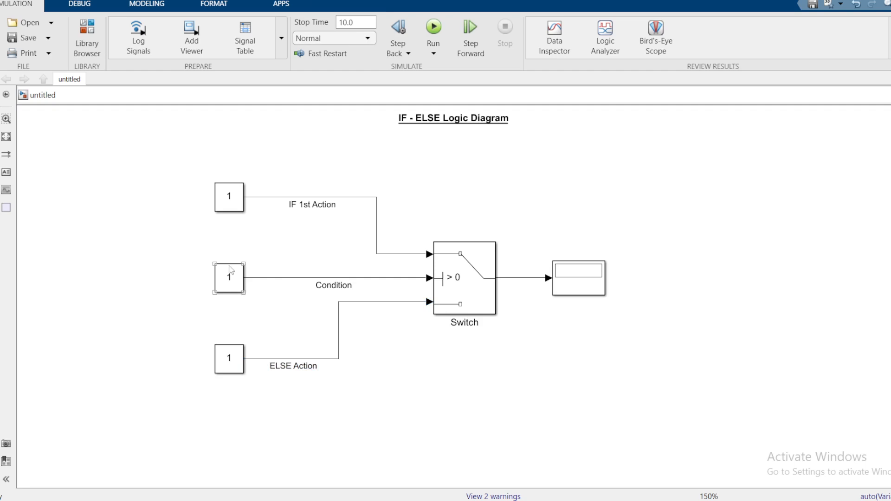
double_click(236, 197)
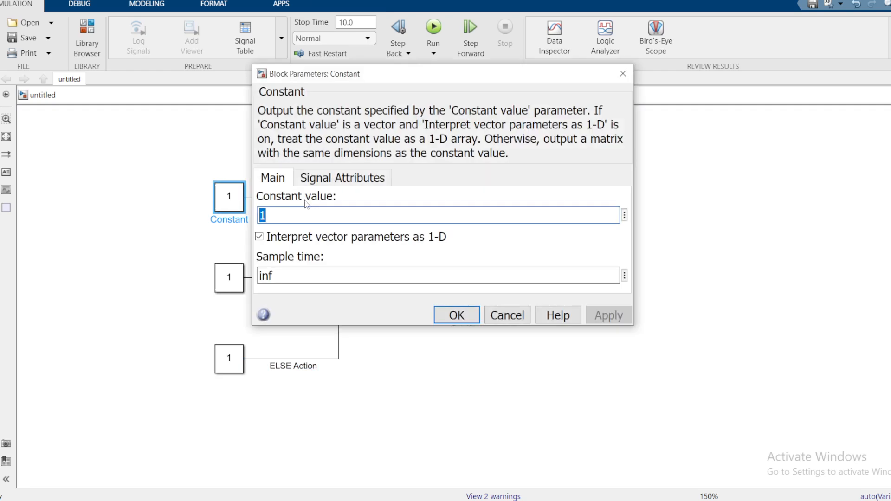
type("10")
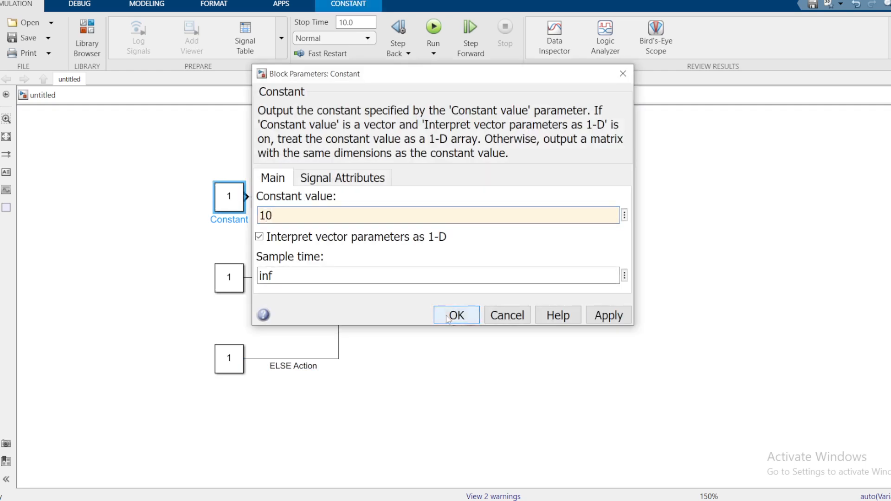
left_click(447, 314)
Set the constant value of the ELSE Action block to 20
left_click(223, 361)
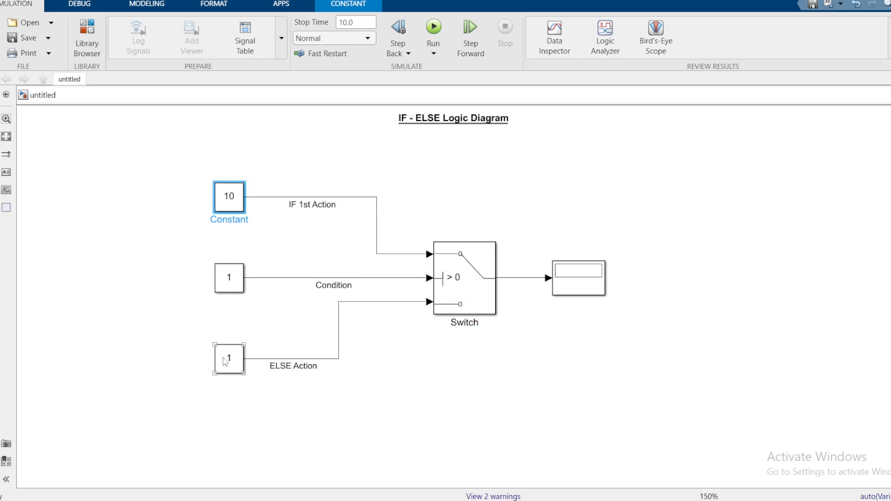
double_click(225, 361)
type("20")
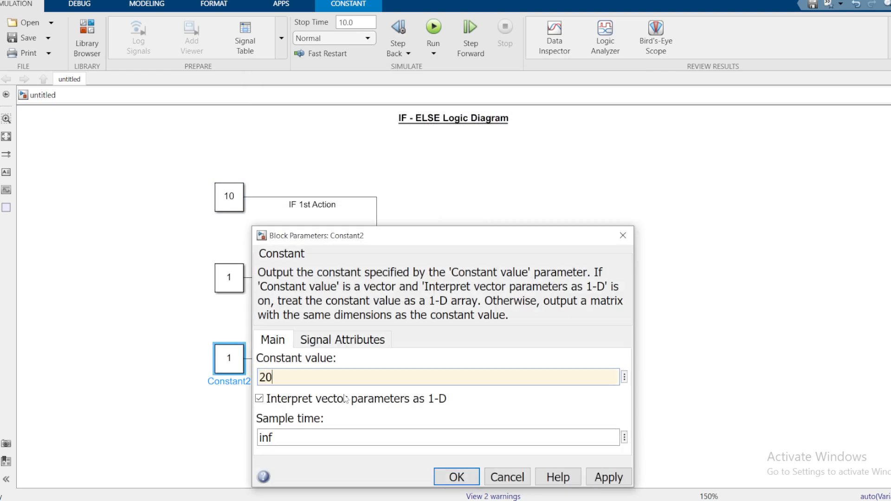
left_click(447, 479)
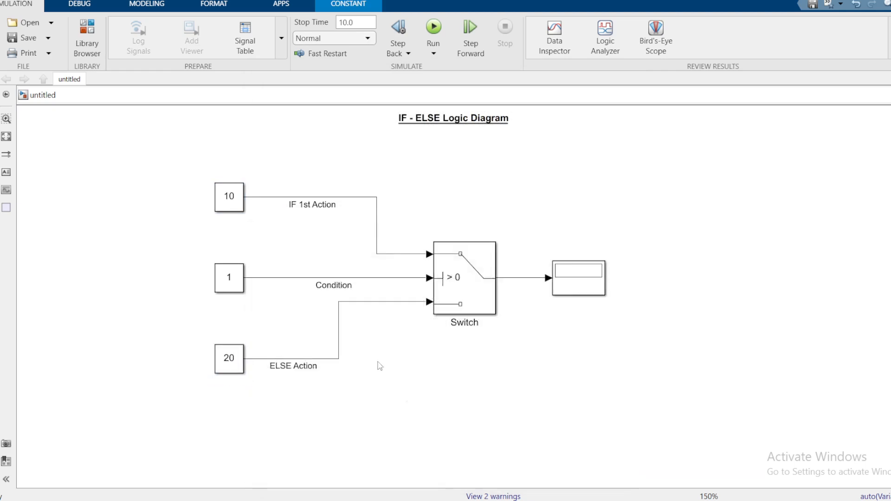
Set the Switch's criteria for passing the first input to u2 >= Threshold with a threshold of 1
left_click(228, 279)
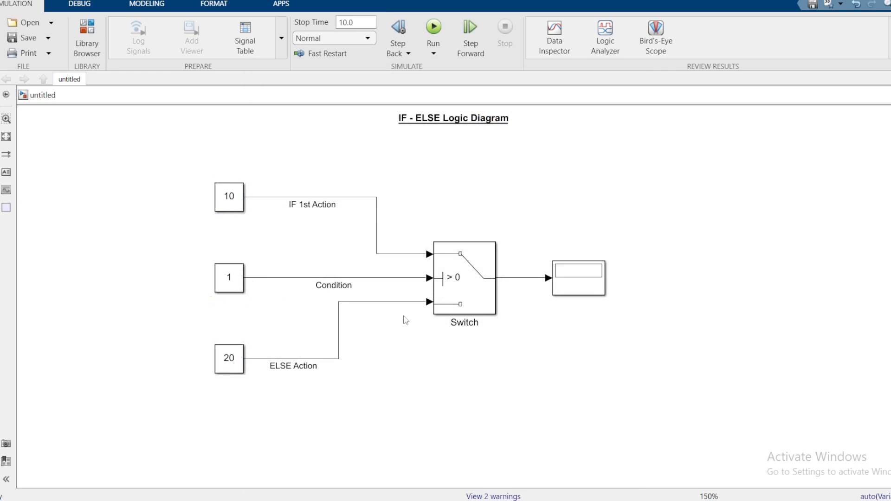
double_click(455, 282)
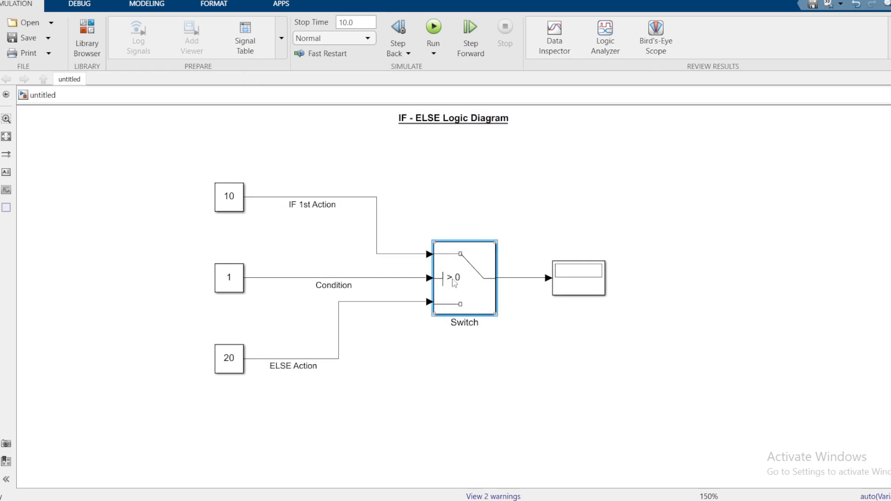
left_click(727, 255)
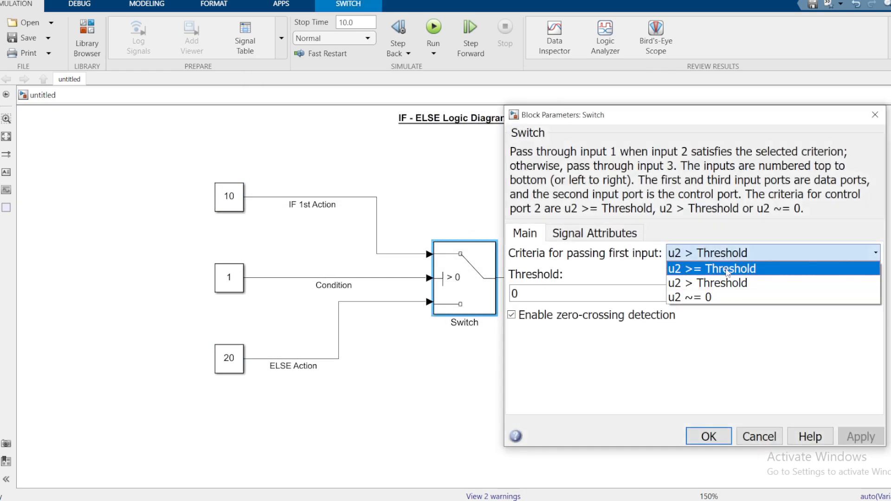
left_click(727, 272)
double_click(531, 294)
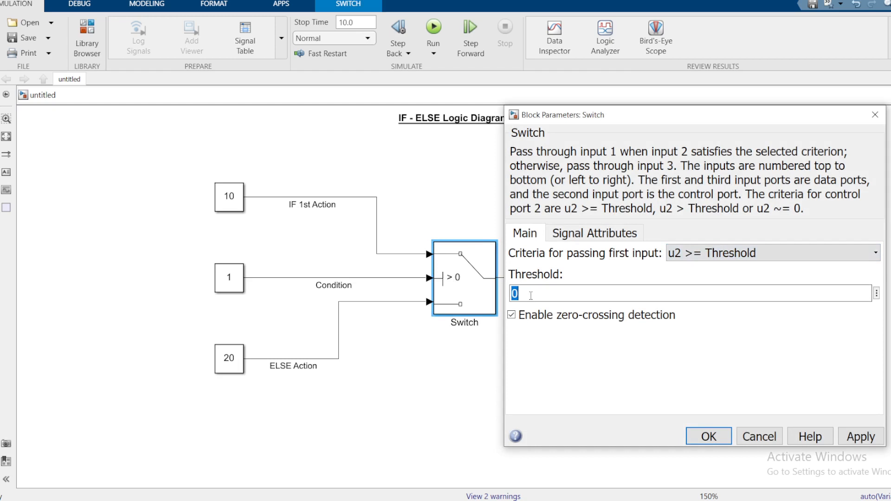
type("1")
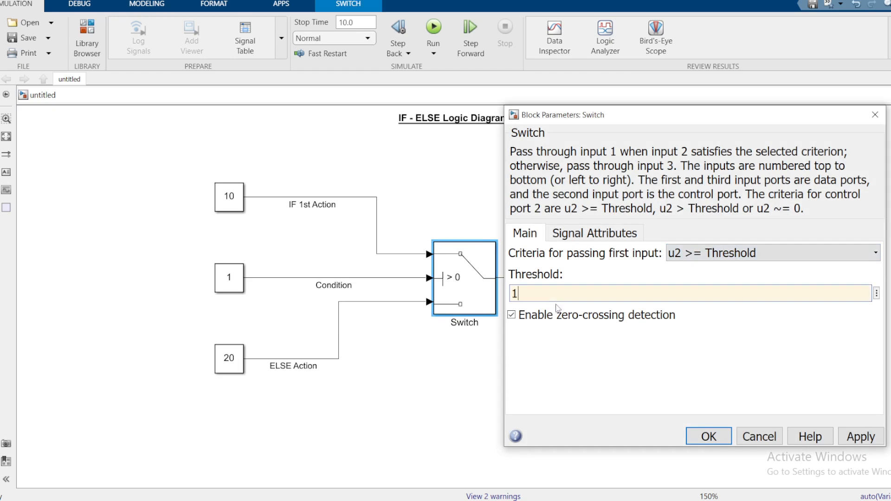
left_click(702, 436)
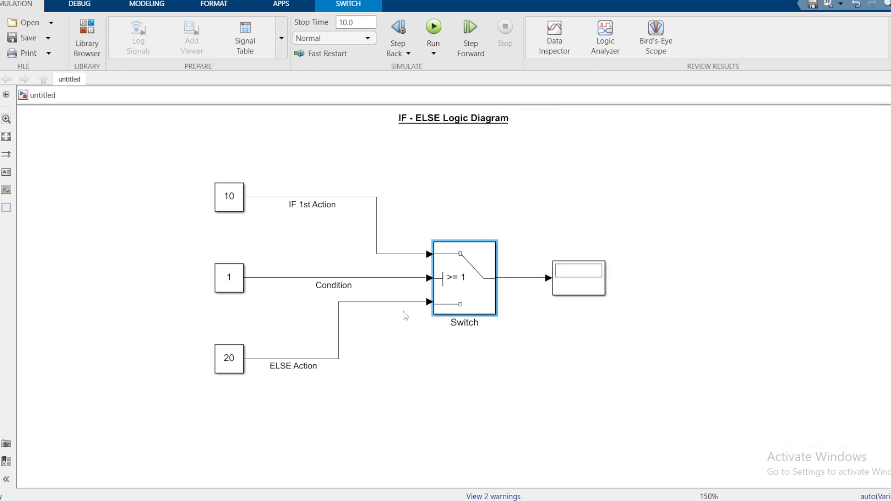
Run the simulation with the Condition constant at 1 and check the Display output against the Switch criterion
left_click(229, 285)
left_click(465, 277)
left_click(232, 285)
left_click(234, 307)
left_click(443, 51)
left_click(601, 281)
left_click(236, 286)
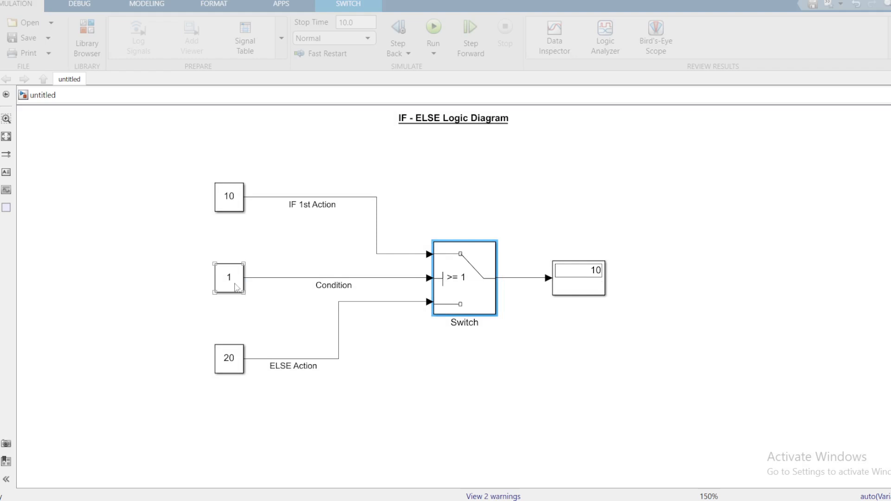
left_click(458, 292)
left_click(233, 285)
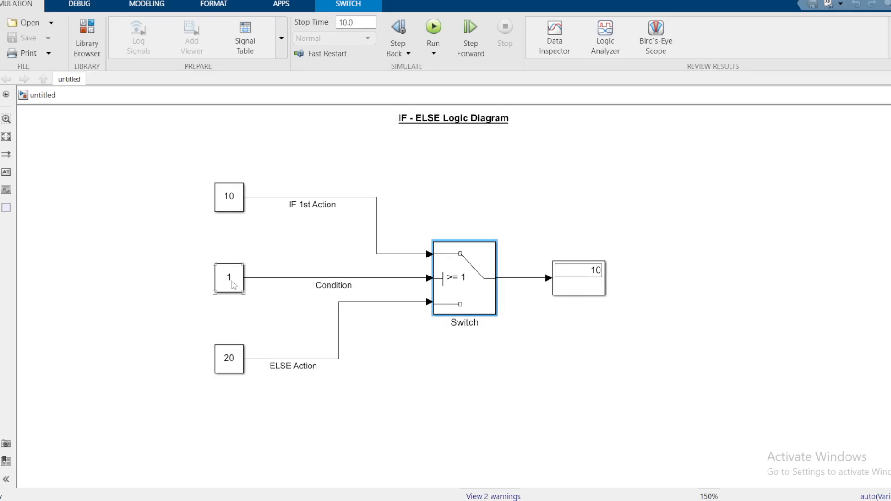
Set the Condition block's constant value to 0 and run the simulation again
double_click(236, 284)
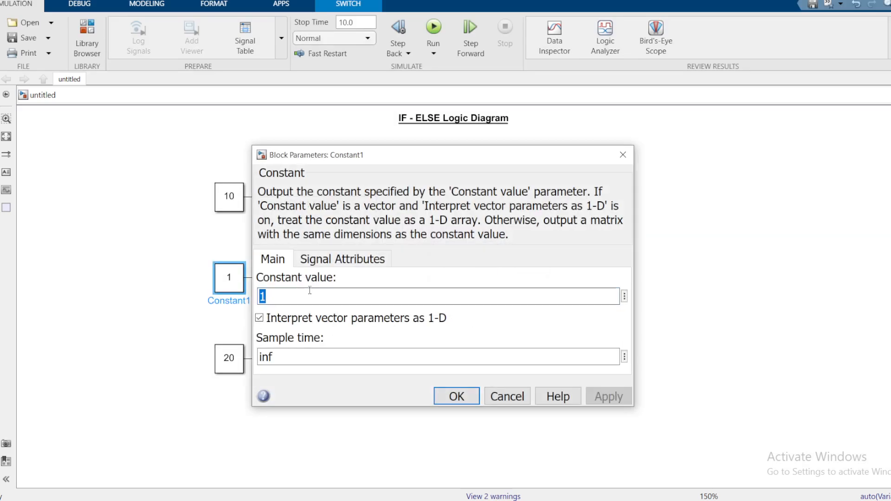
type("0")
left_click(453, 395)
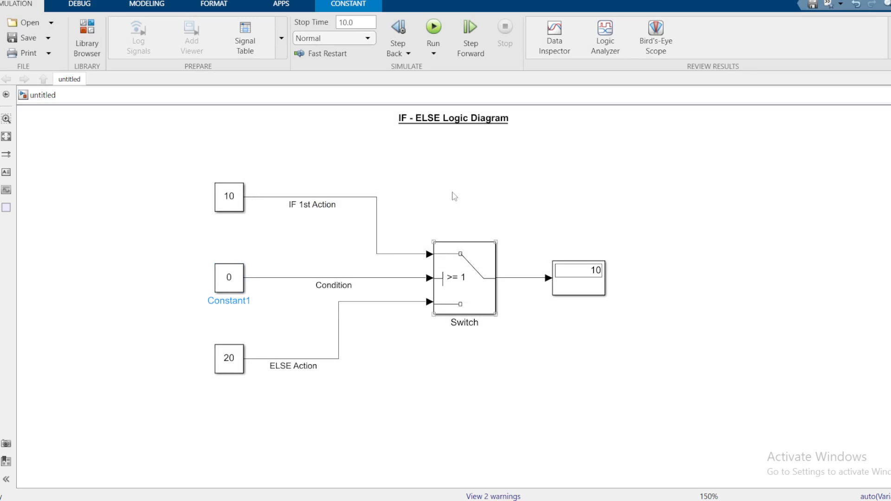
left_click(429, 29)
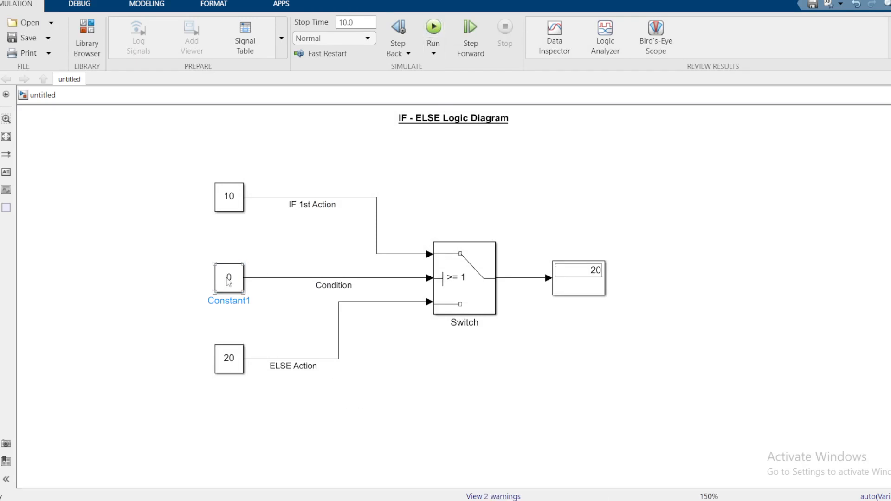
left_click(313, 379)
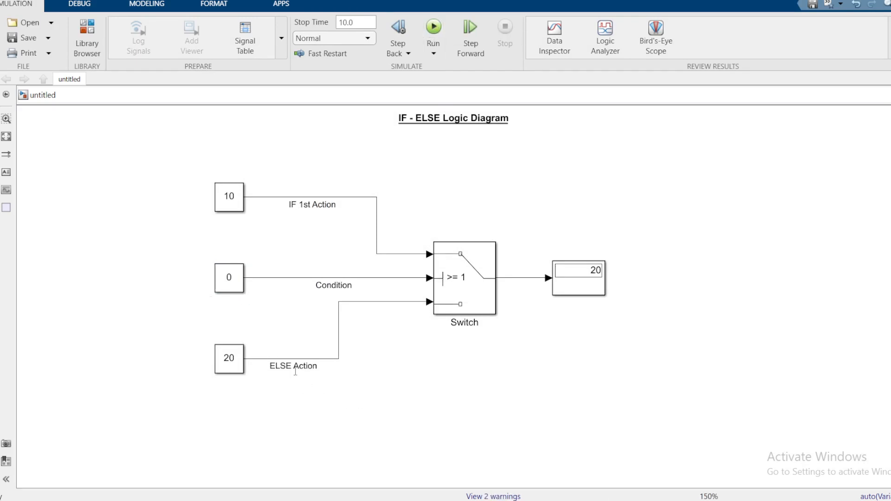